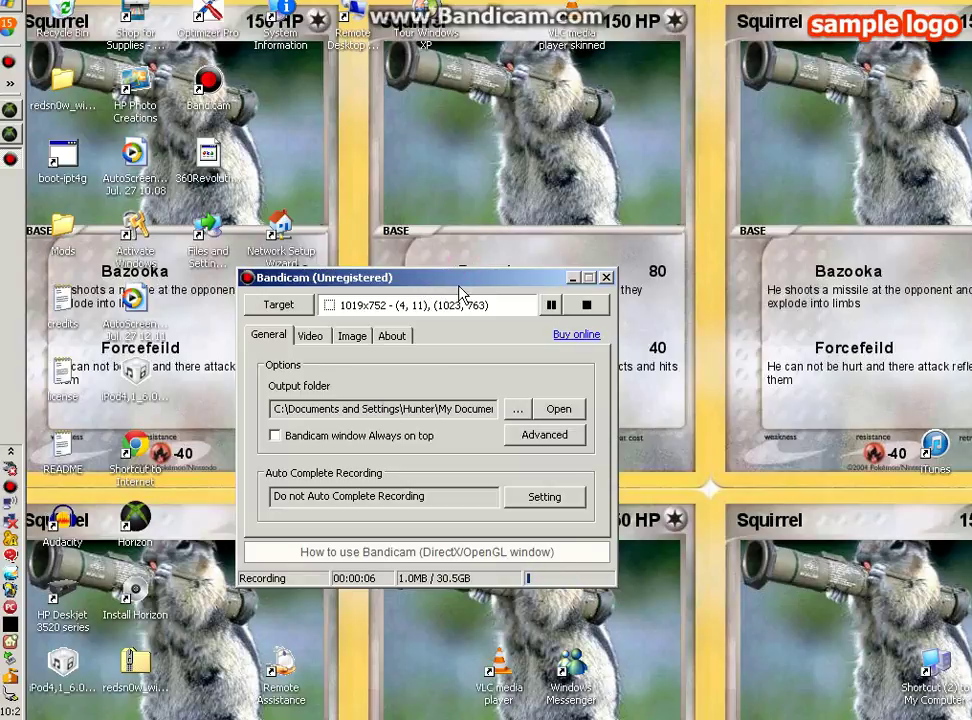
Drag the Bandicam window to the bottom-left corner to uncover the desktop icons
drag(460, 293, 78, 719)
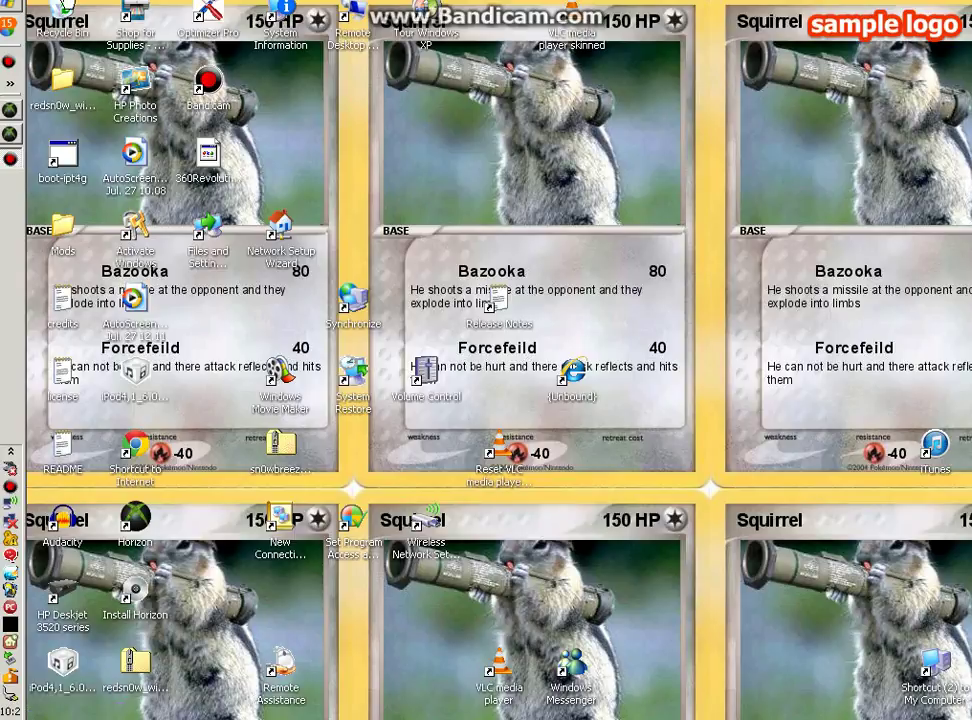
Launch Horizon, expand the flash drive's Gamer Profiles folder and select the second profile
double_click(213, 177)
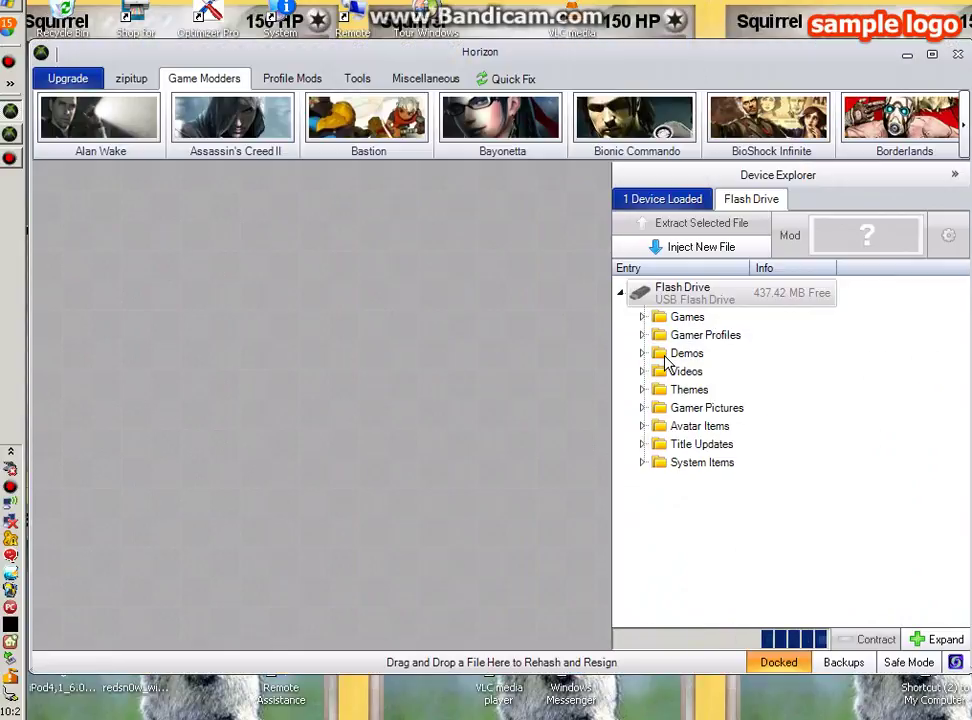
double_click(745, 336)
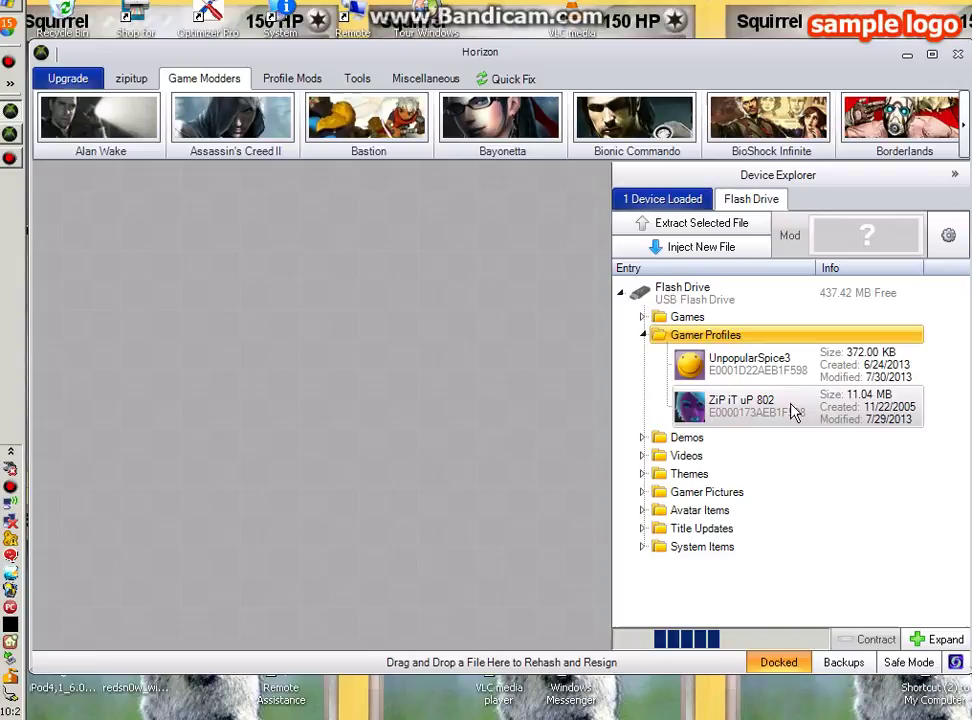
click(795, 412)
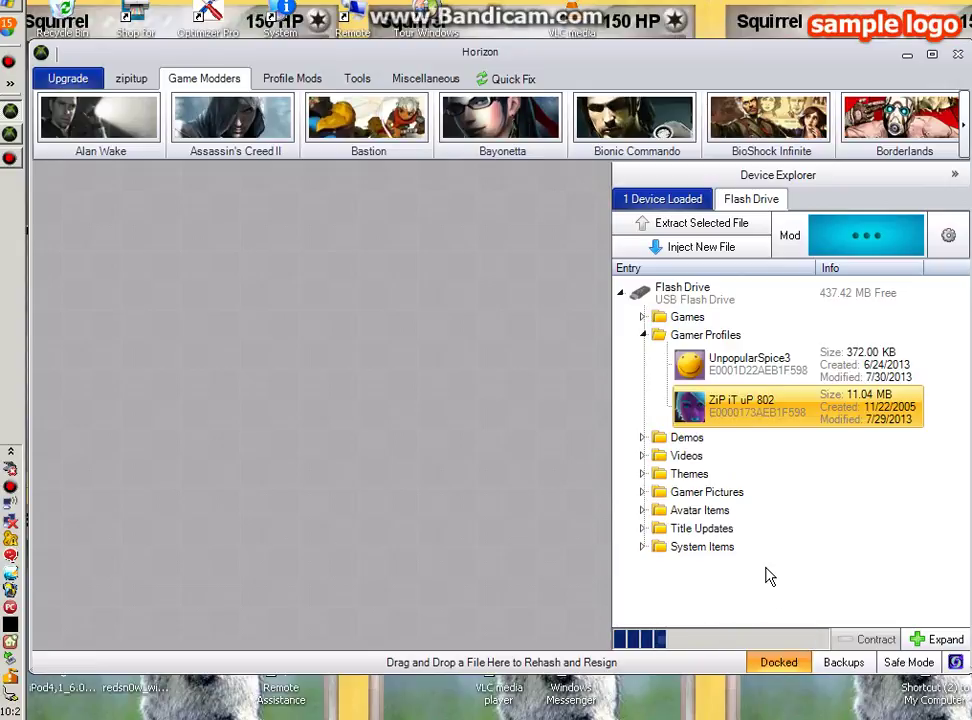
double_click(790, 408)
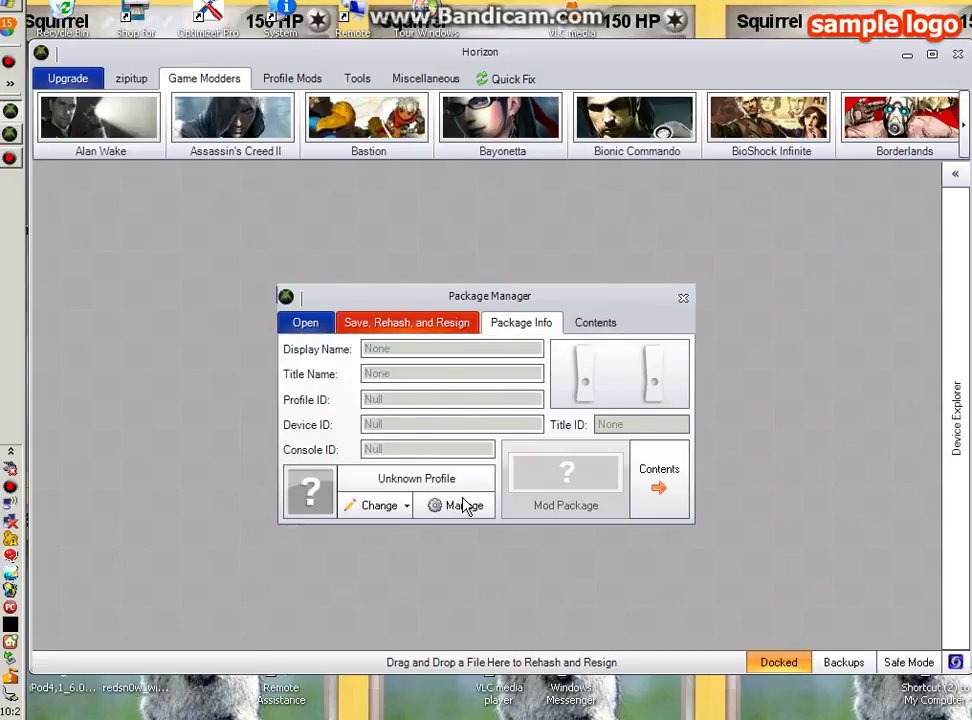
click(444, 453)
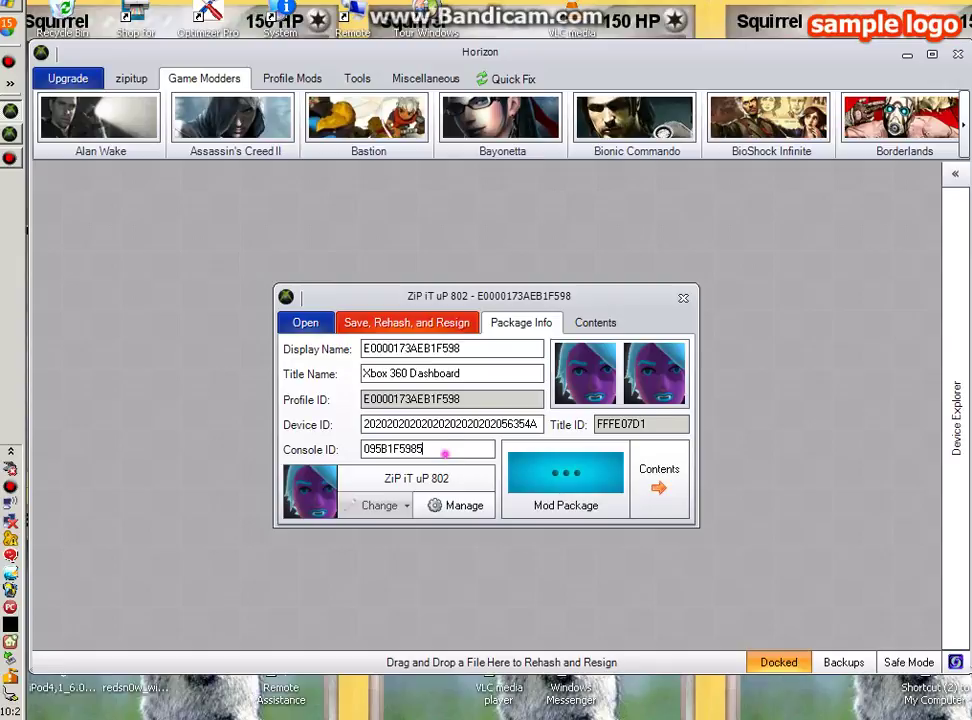
key(BackSpace)
key(BackSpace)
key(BackSpace)
key(BackSpace)
key(BackSpace)
key(BackSpace)
key(BackSpace)
key(BackSpace)
key(BackSpace)
key(BackSpace)
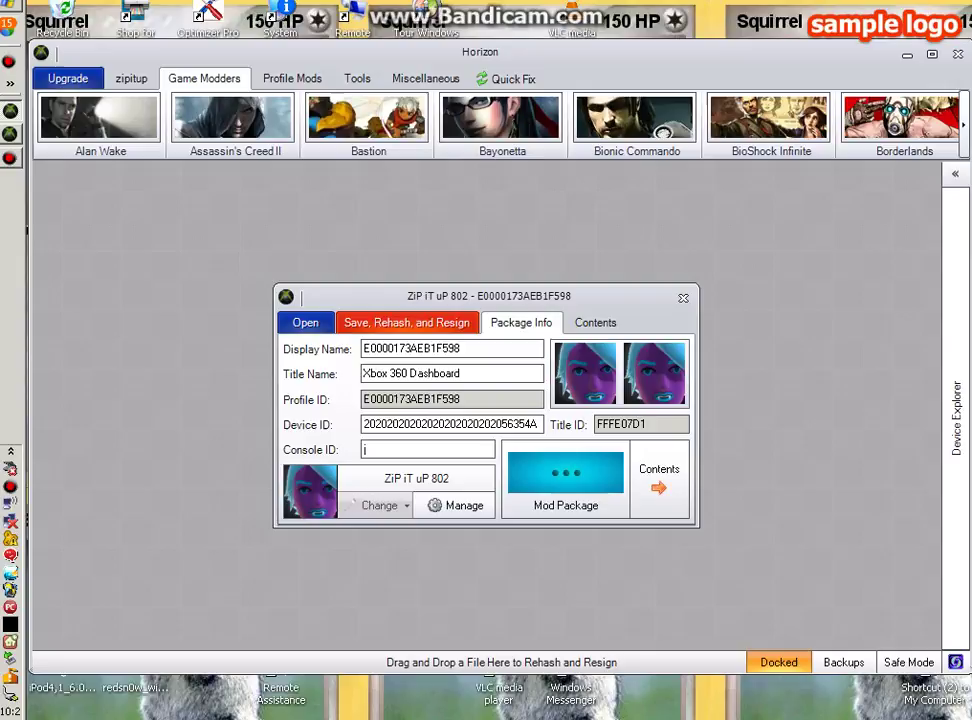
text(jk90lvi878)
double_click(443, 449)
click(407, 449)
double_click(425, 449)
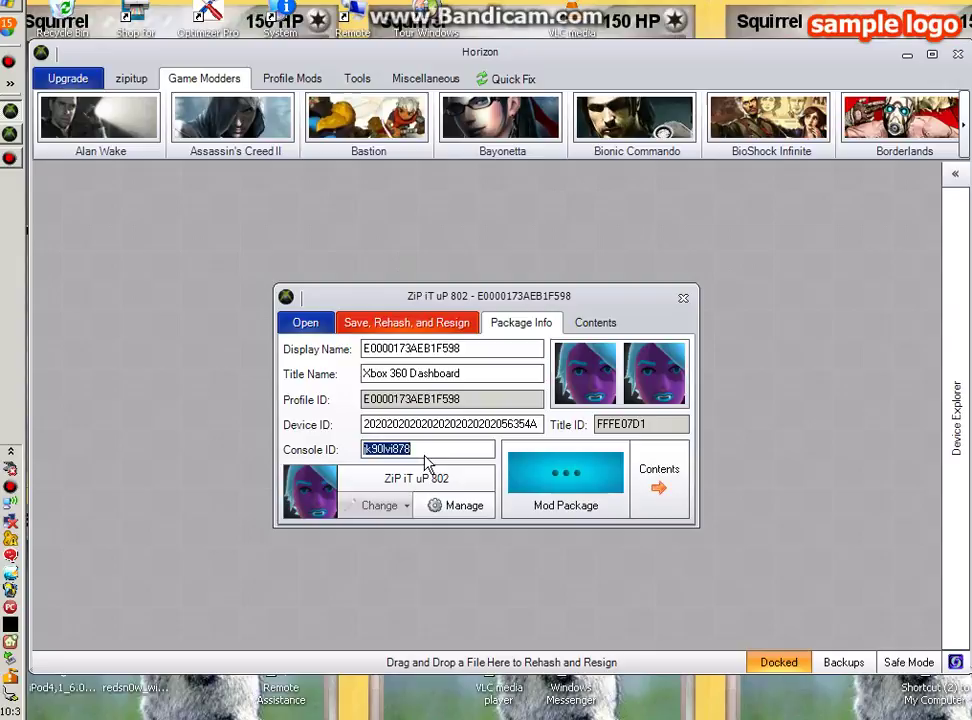
click(426, 453)
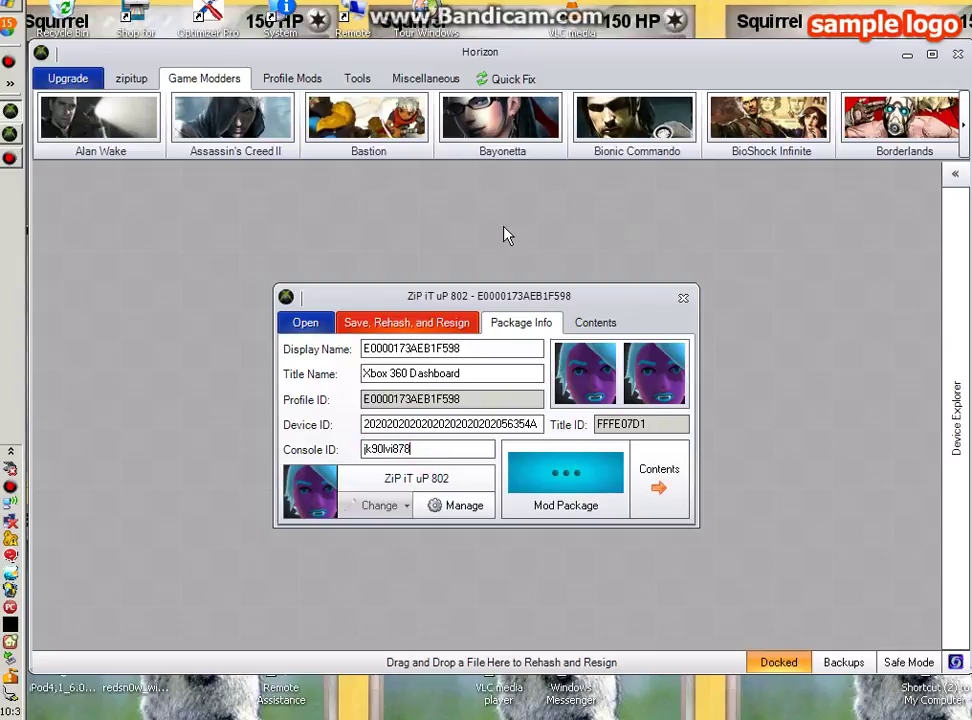
Save, rehash and resign the profile, retrying after the Illegal Characters error
click(430, 340)
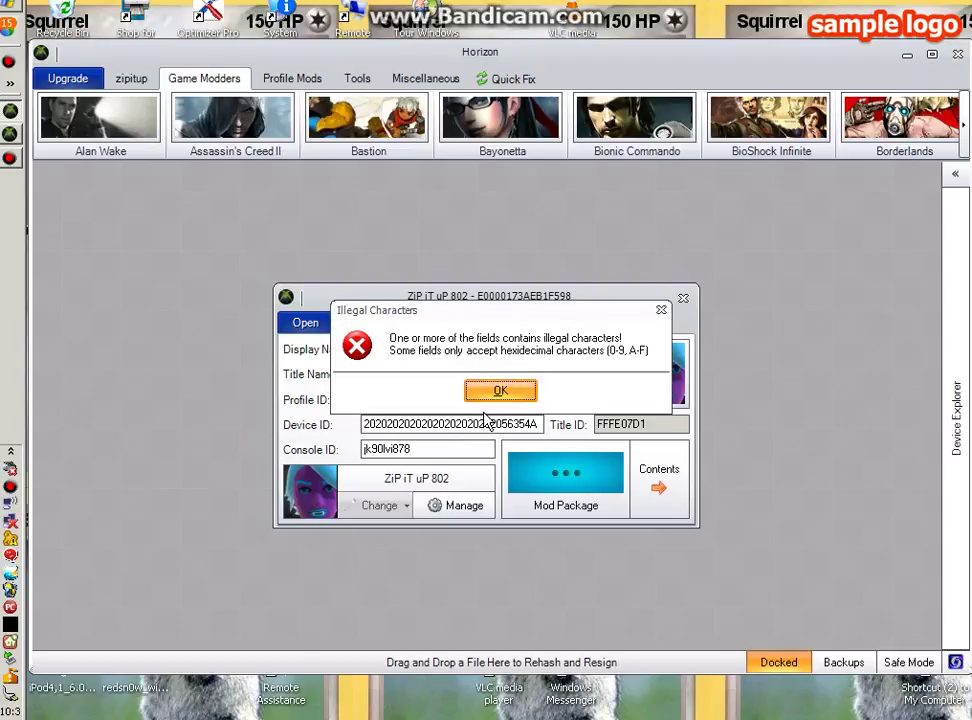
click(493, 394)
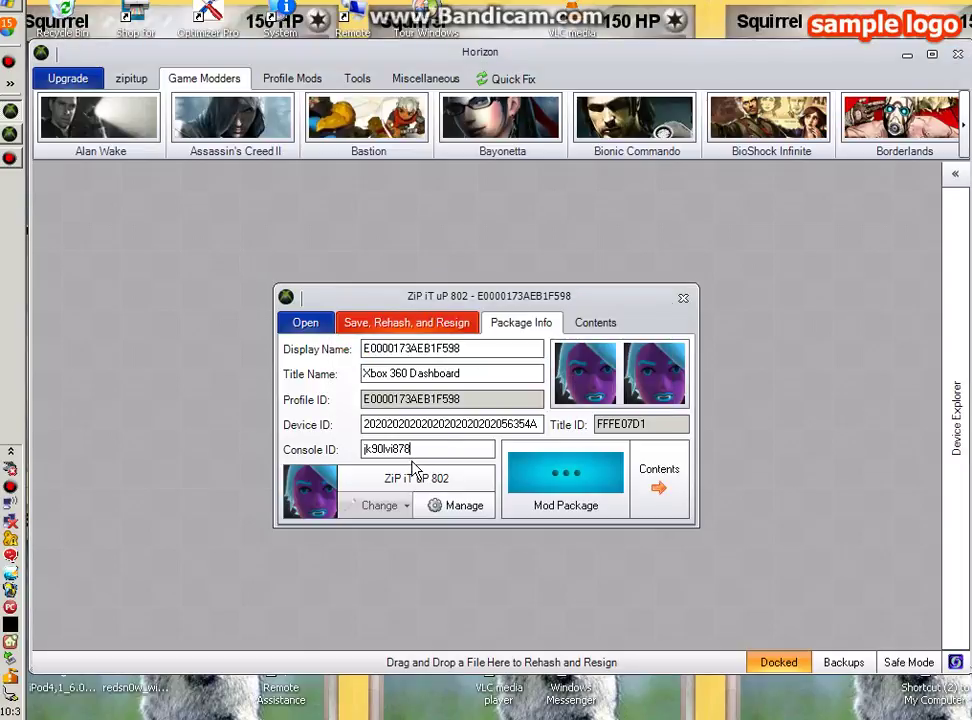
click(406, 322)
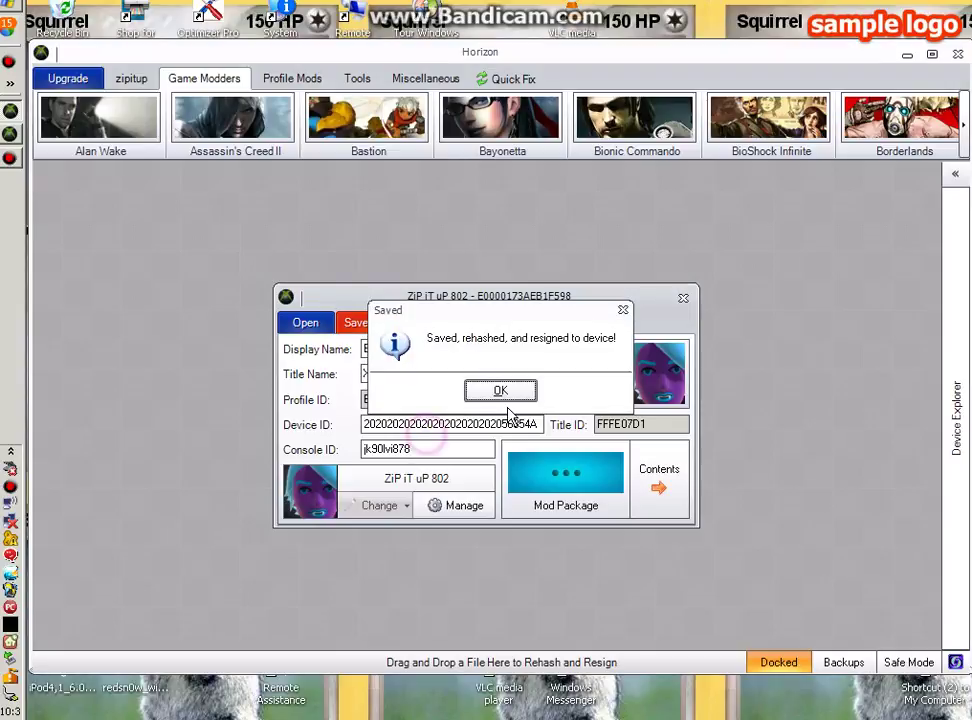
click(505, 395)
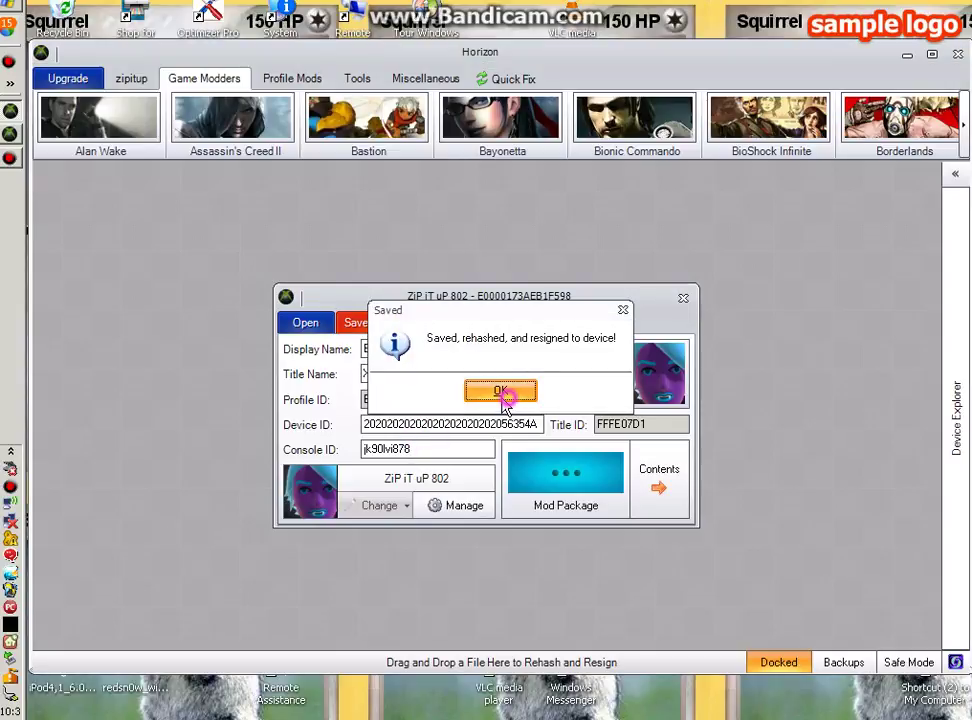
click(522, 392)
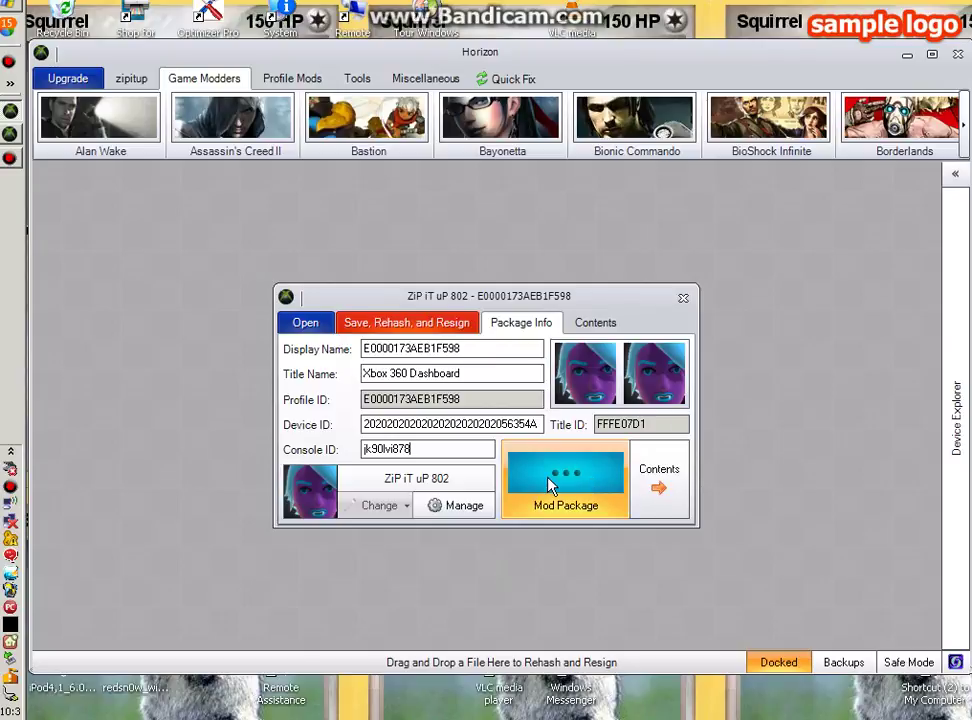
Open the Account Editor from the Mod Package tools list
click(598, 484)
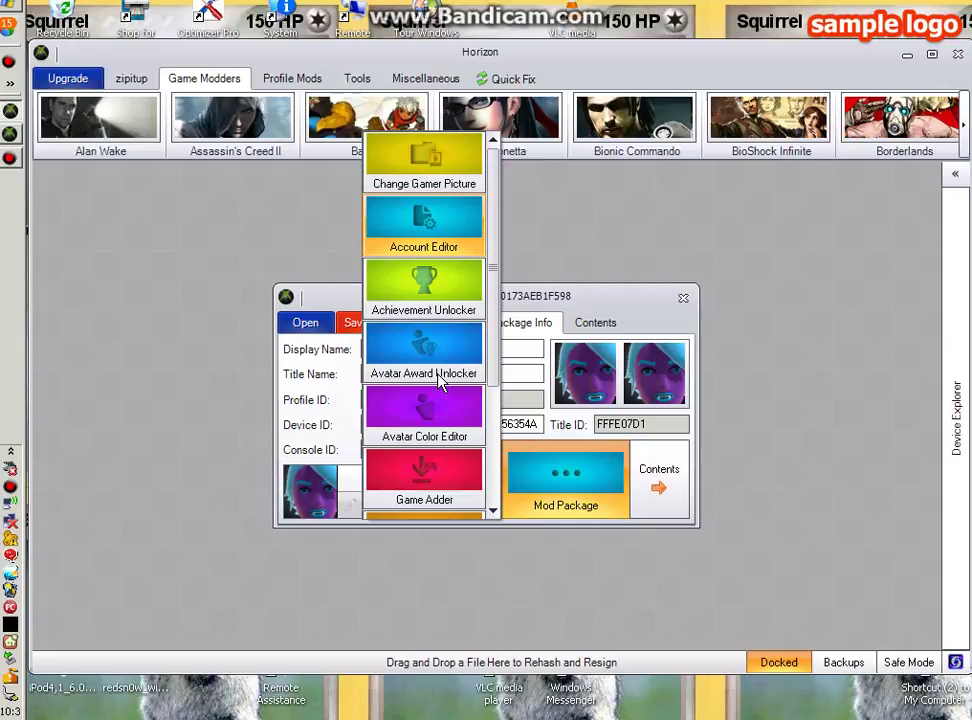
click(437, 242)
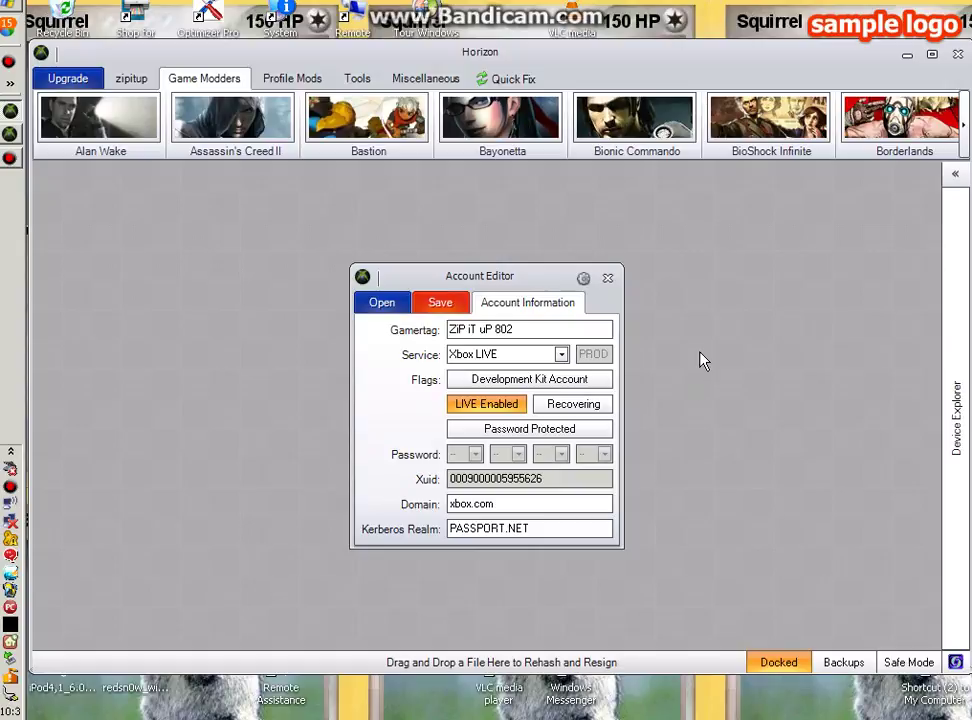
Switch the Recovering flag on and dismiss the Saved confirmation
click(570, 410)
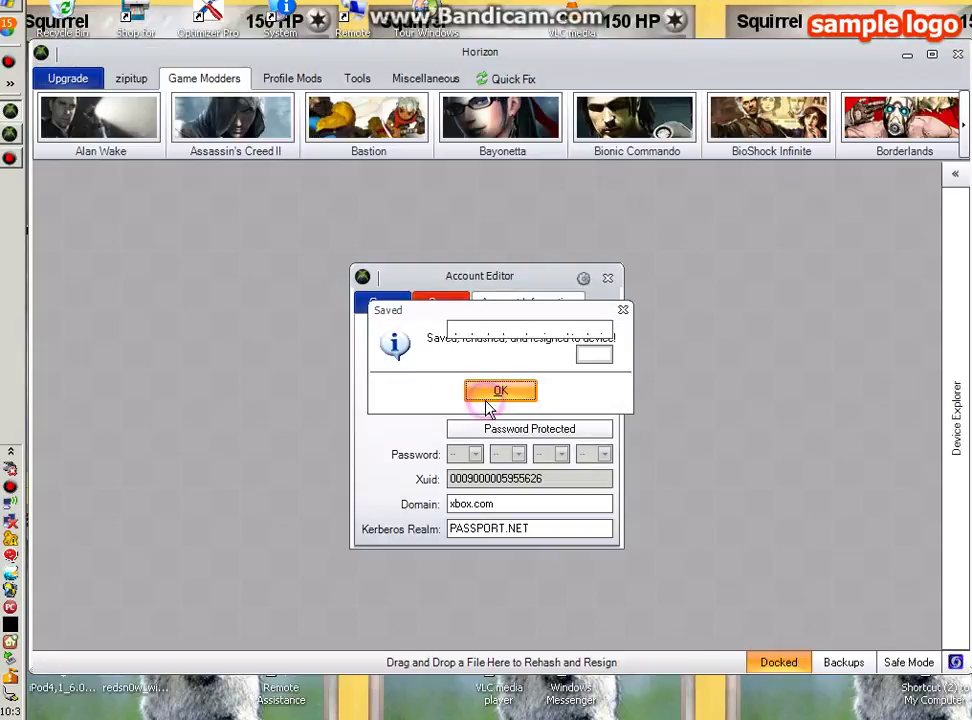
click(498, 391)
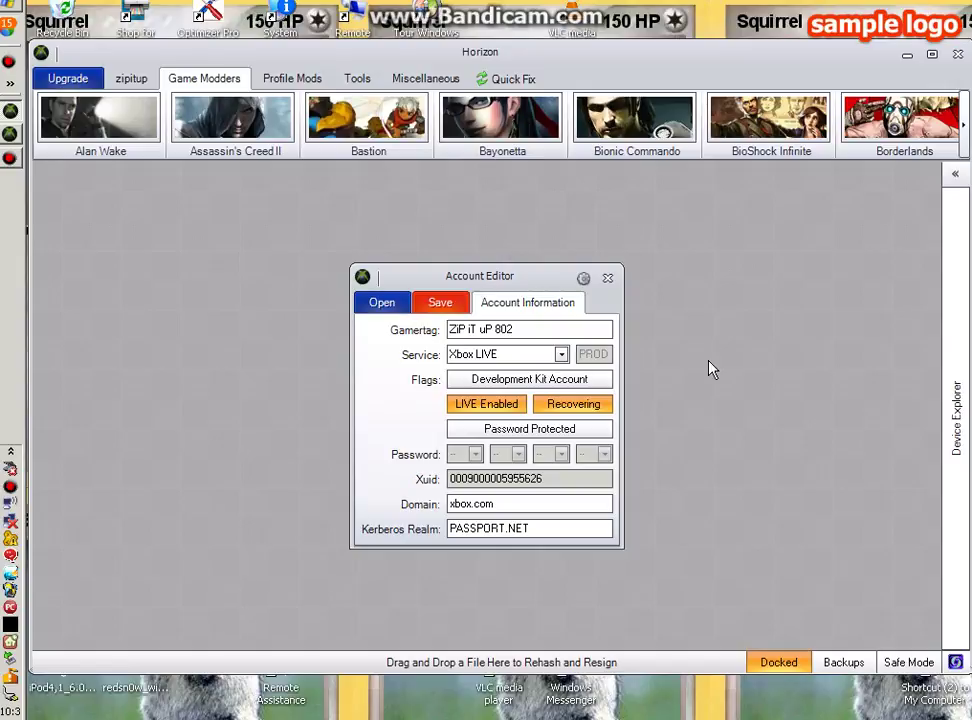
click(558, 355)
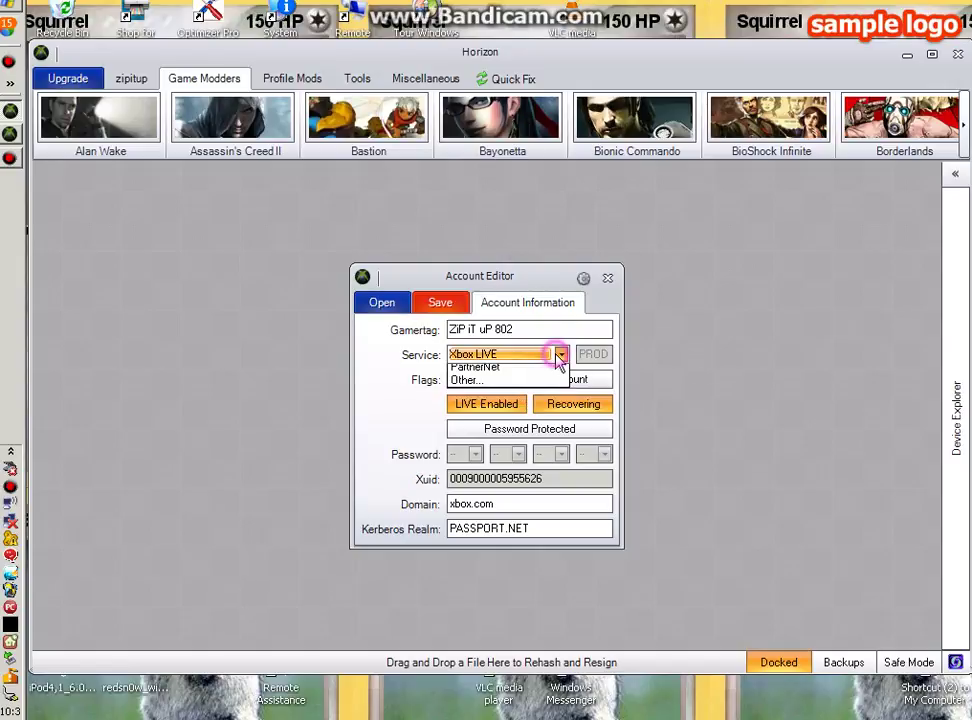
click(556, 355)
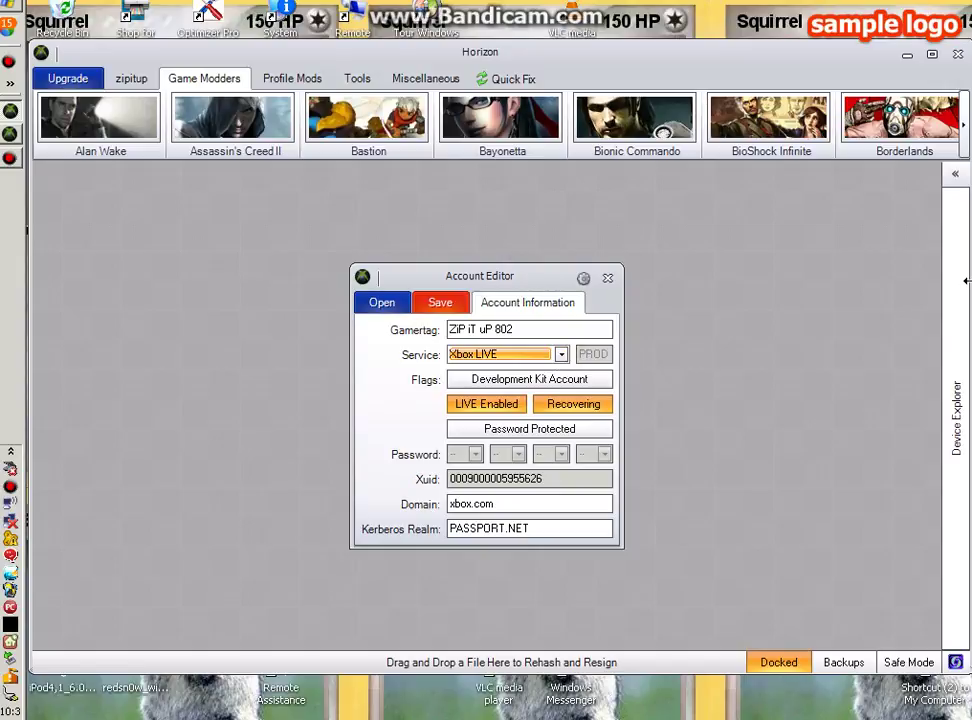
click(600, 410)
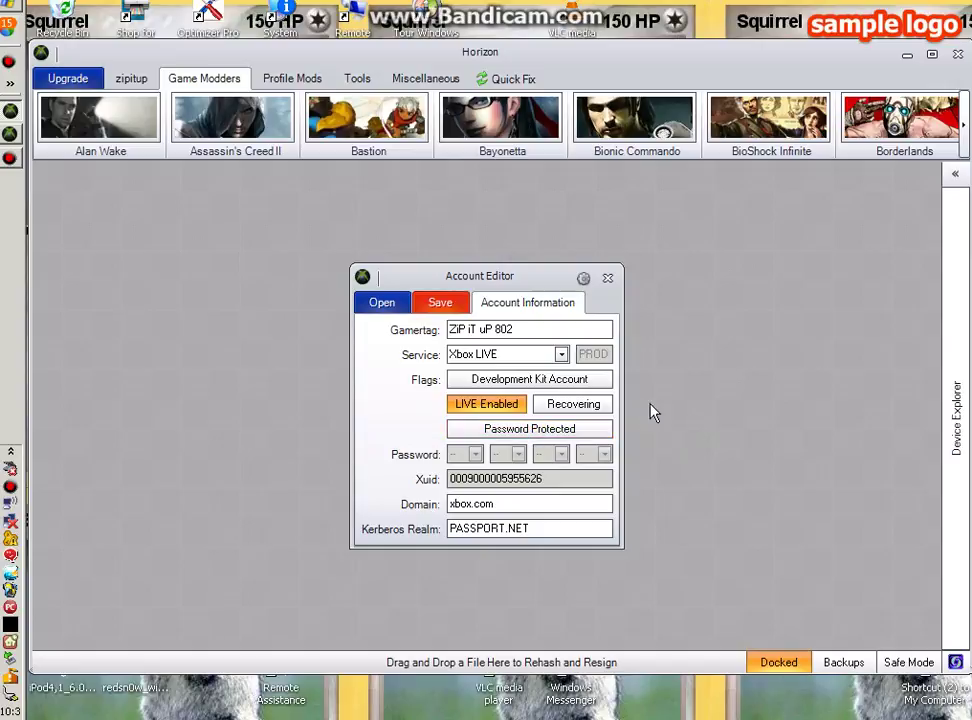
click(603, 406)
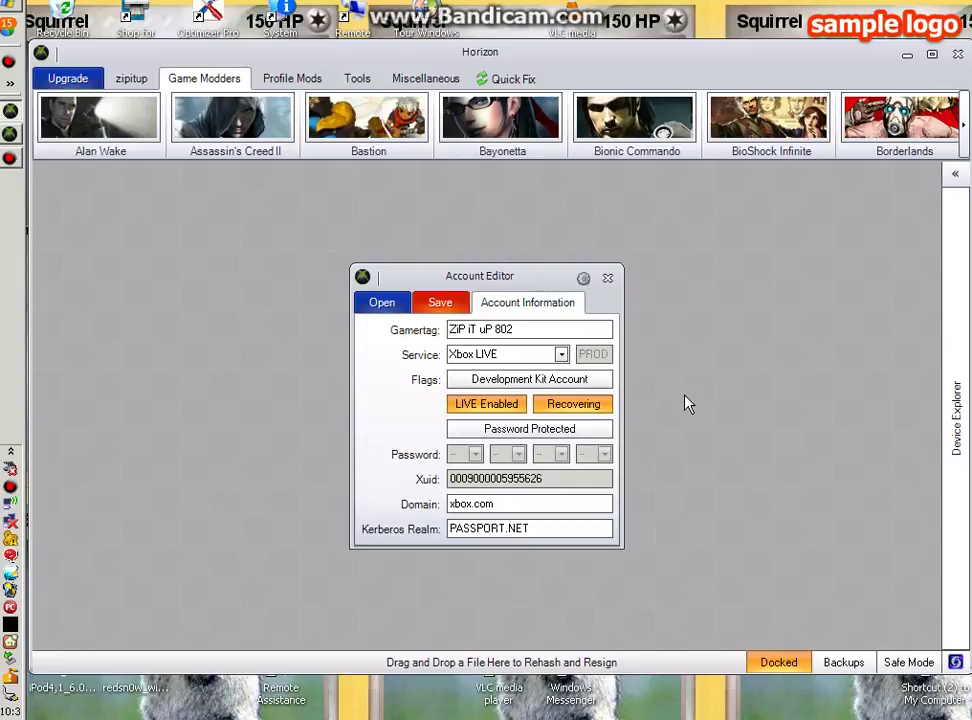
Dismiss the Saved confirmation for the account with LIVE Enabled and Recovering on
click(501, 392)
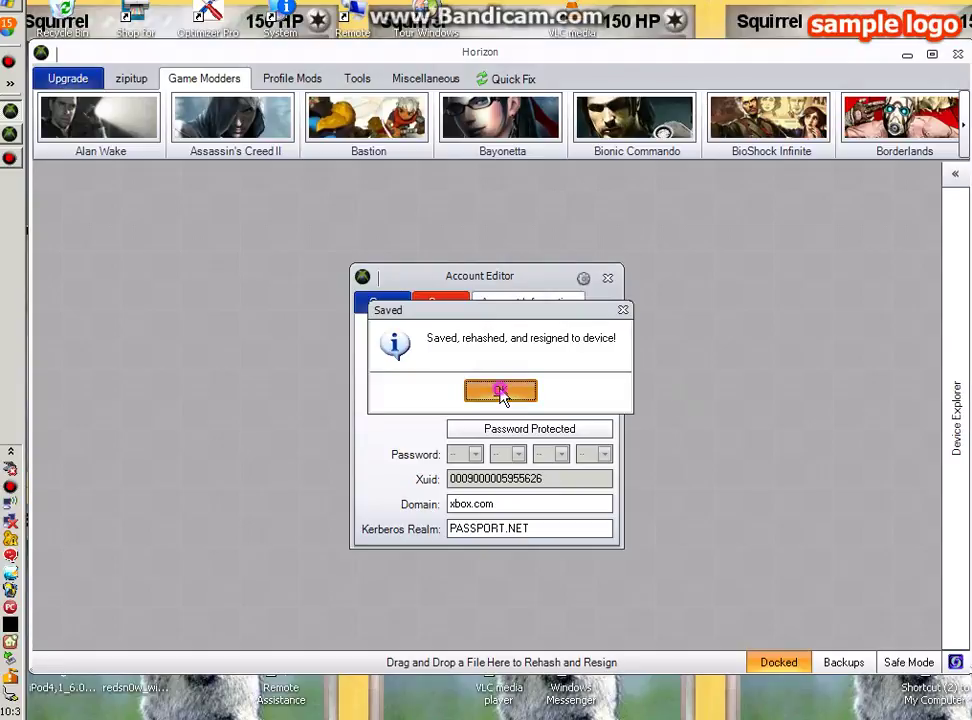